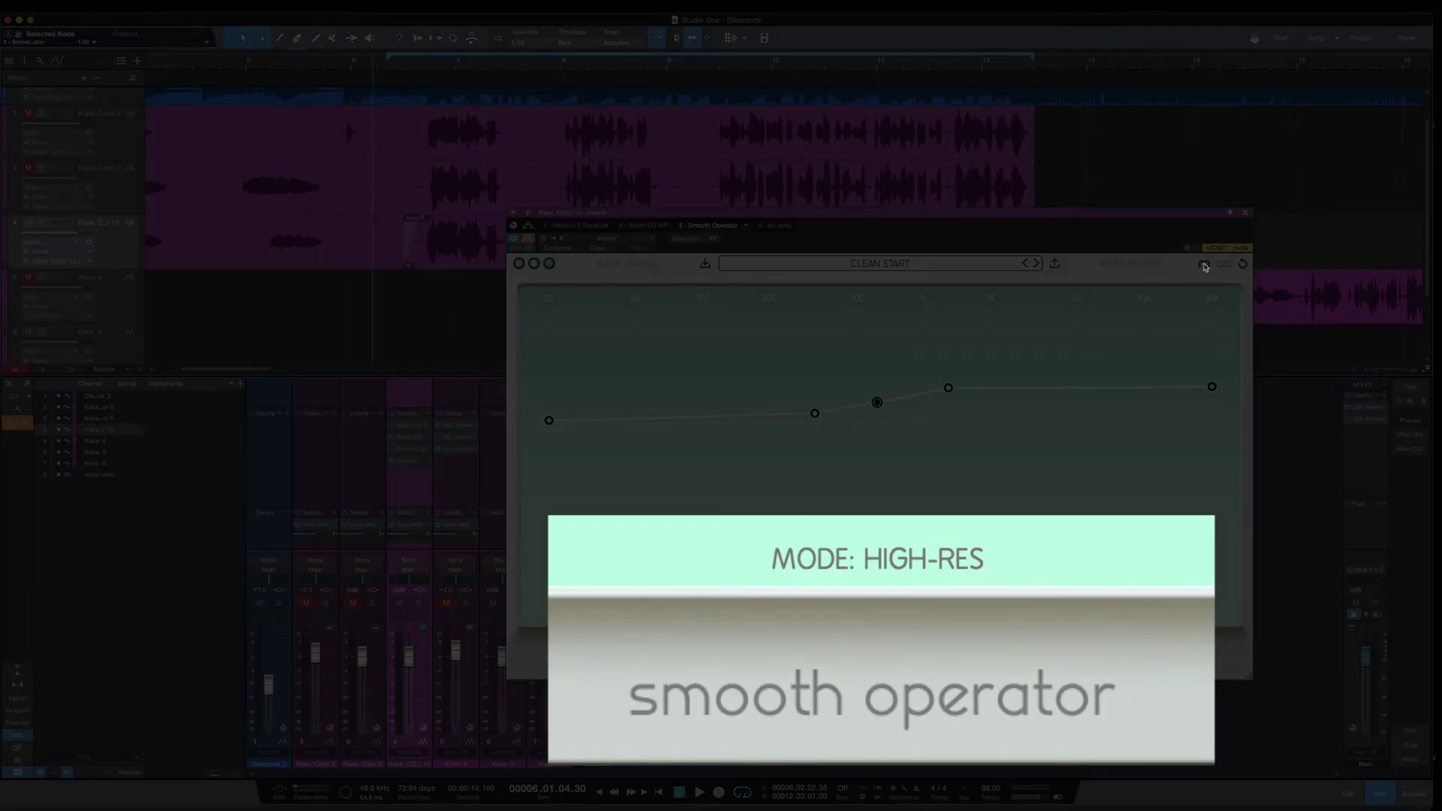
Change Smooth Operator's Algo Mode from High-Res to Classic on the Klara Color 10 vocal
click(1203, 266)
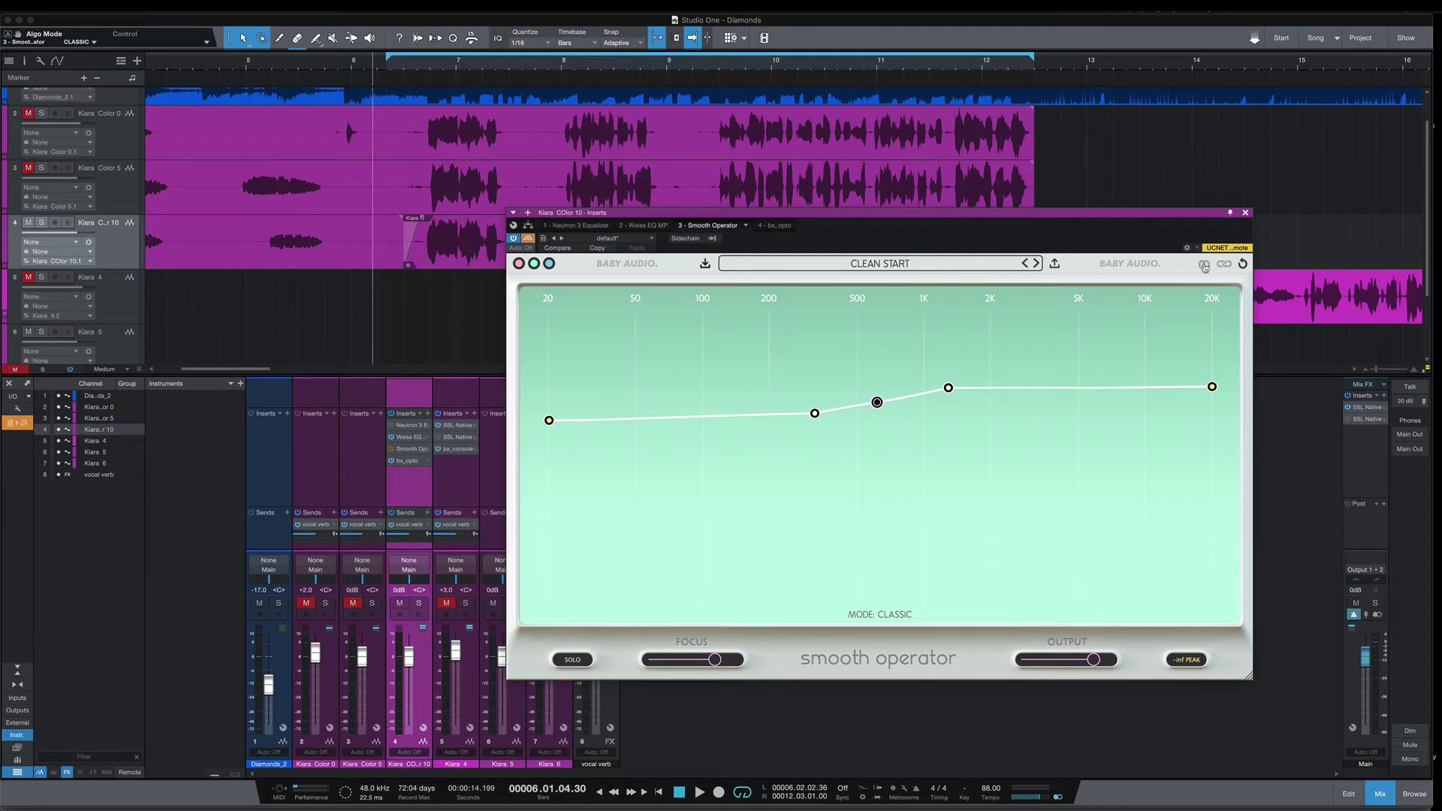
Set Algo Mode to High-Res, then play and stop the vocal to hear it
click(1204, 266)
key(space)
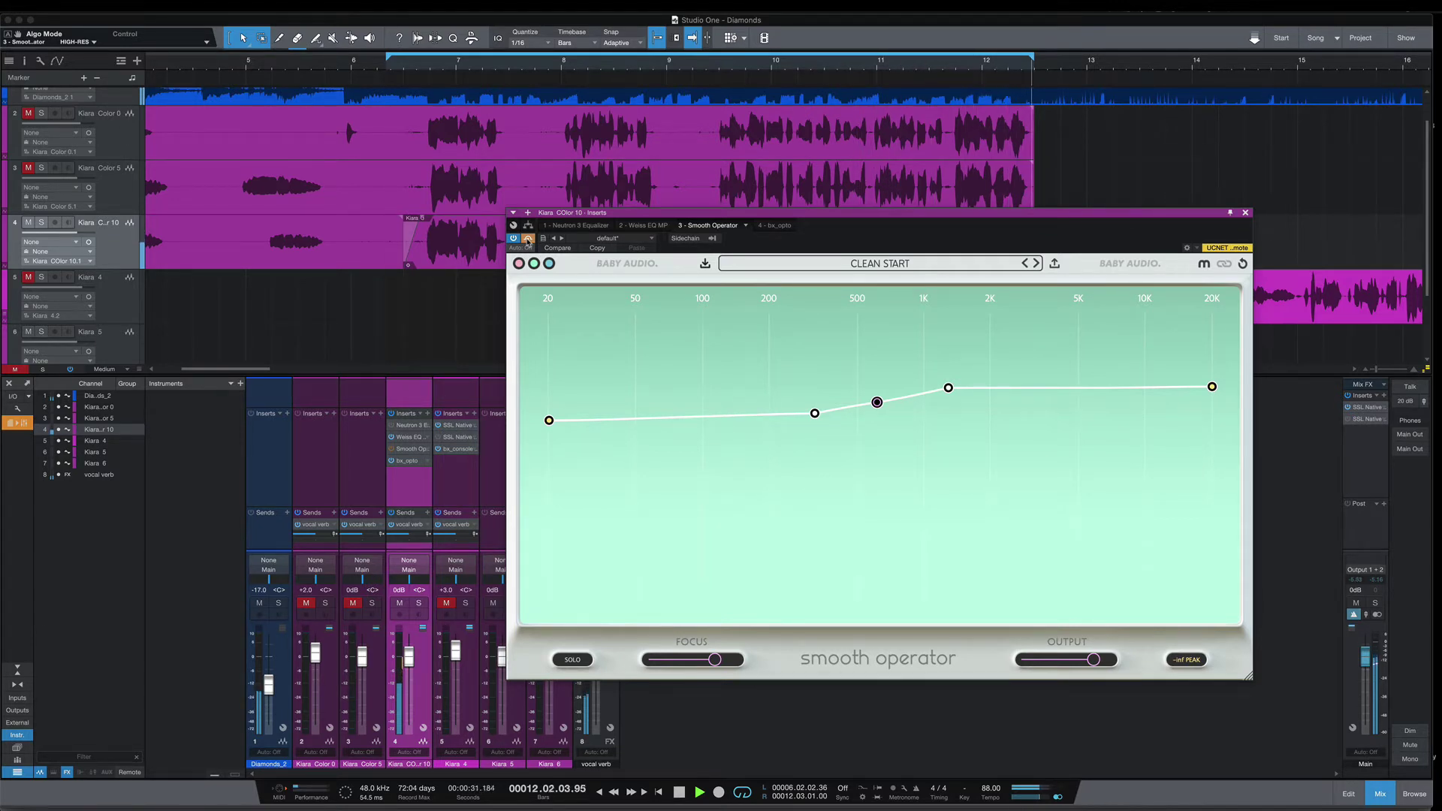
key(space)
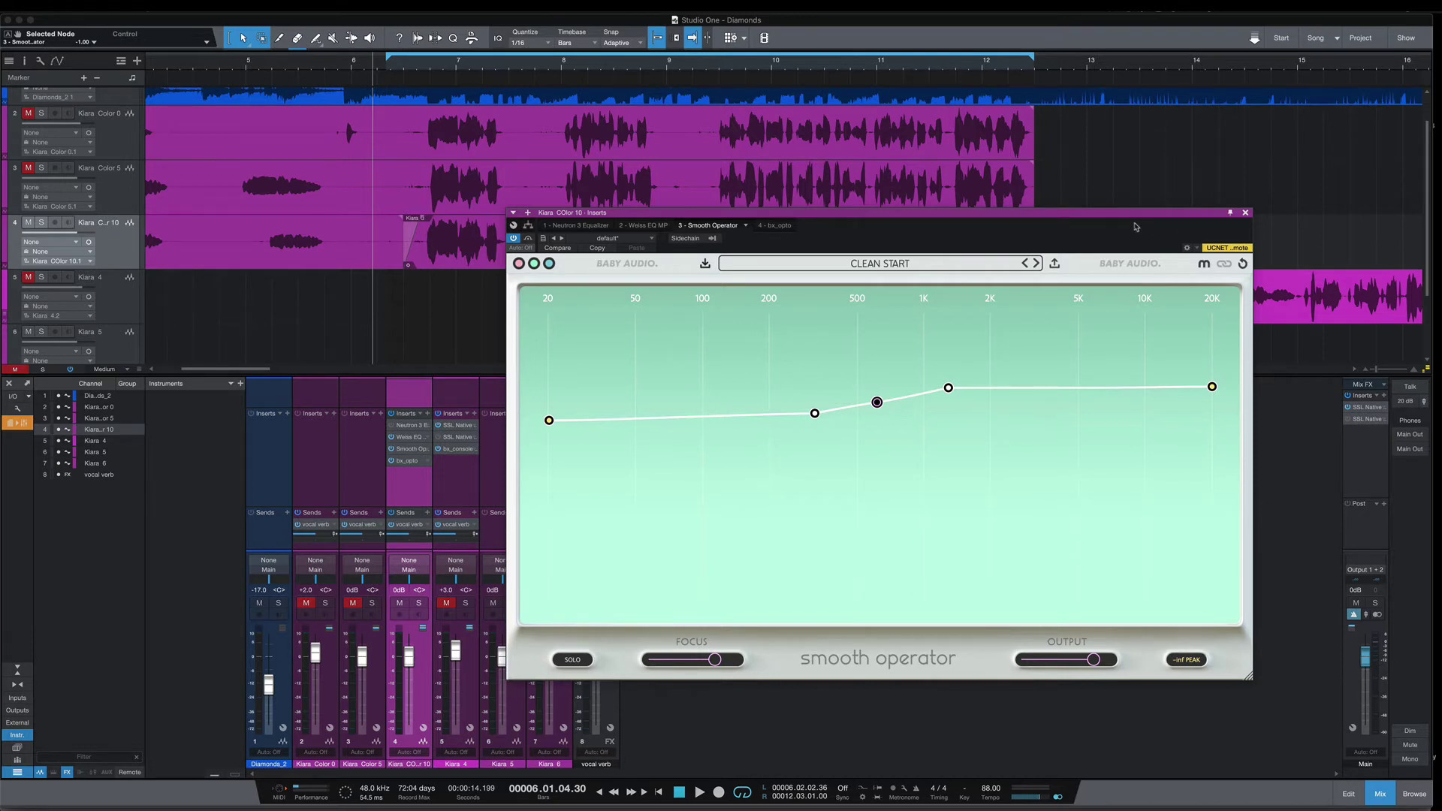
key(space)
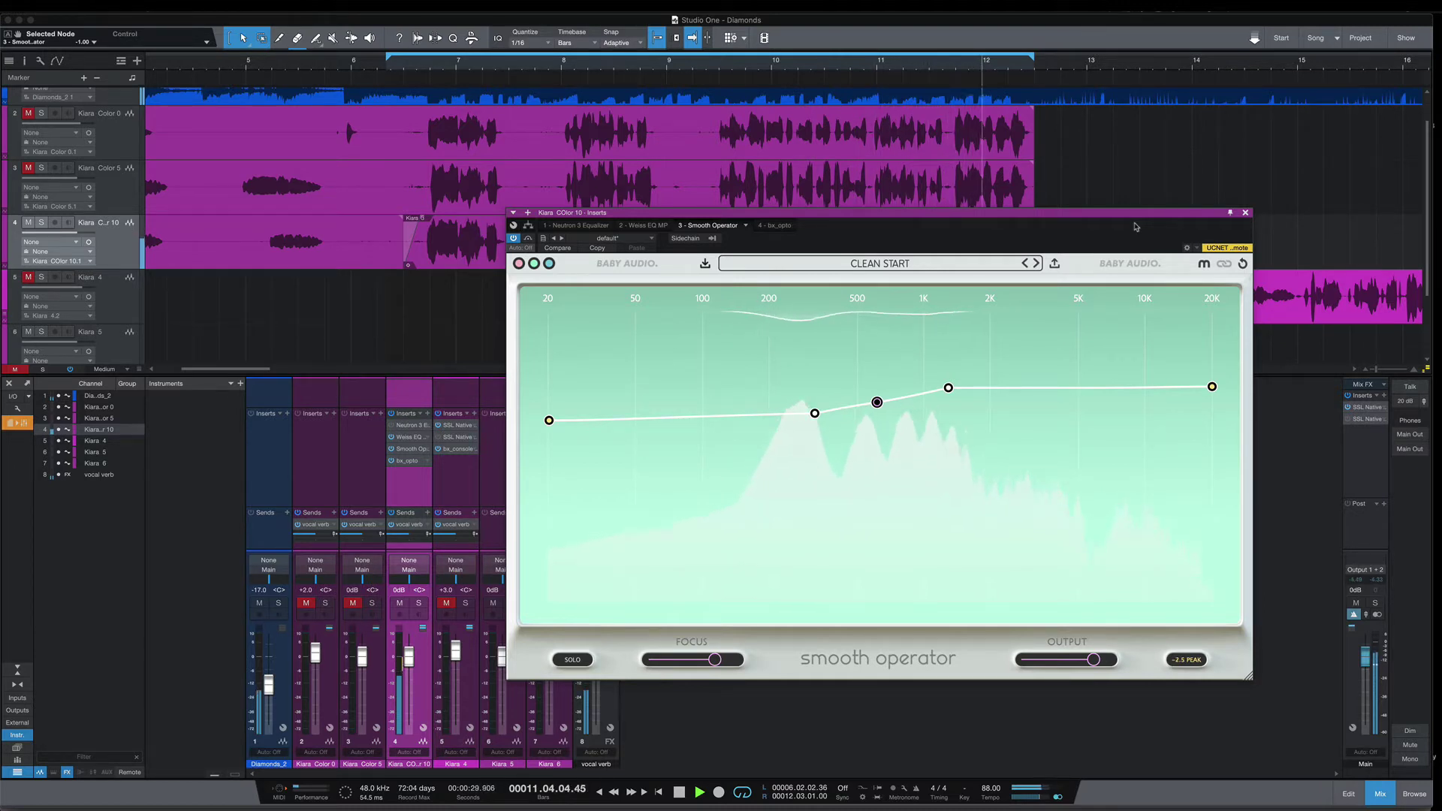
key(space)
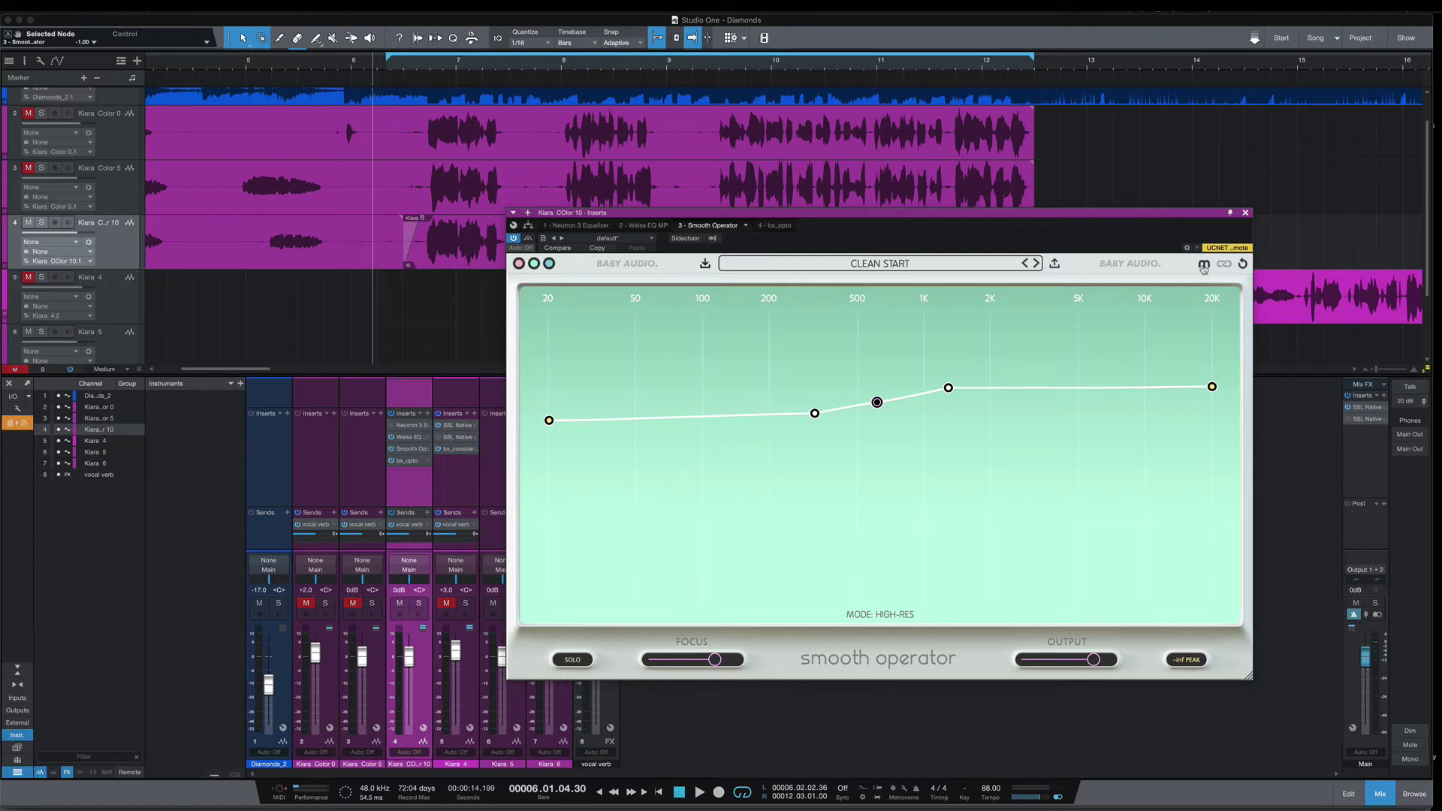
Play the vocal while toggling Classic, High-Res, then Classic, then stop playback
key(space)
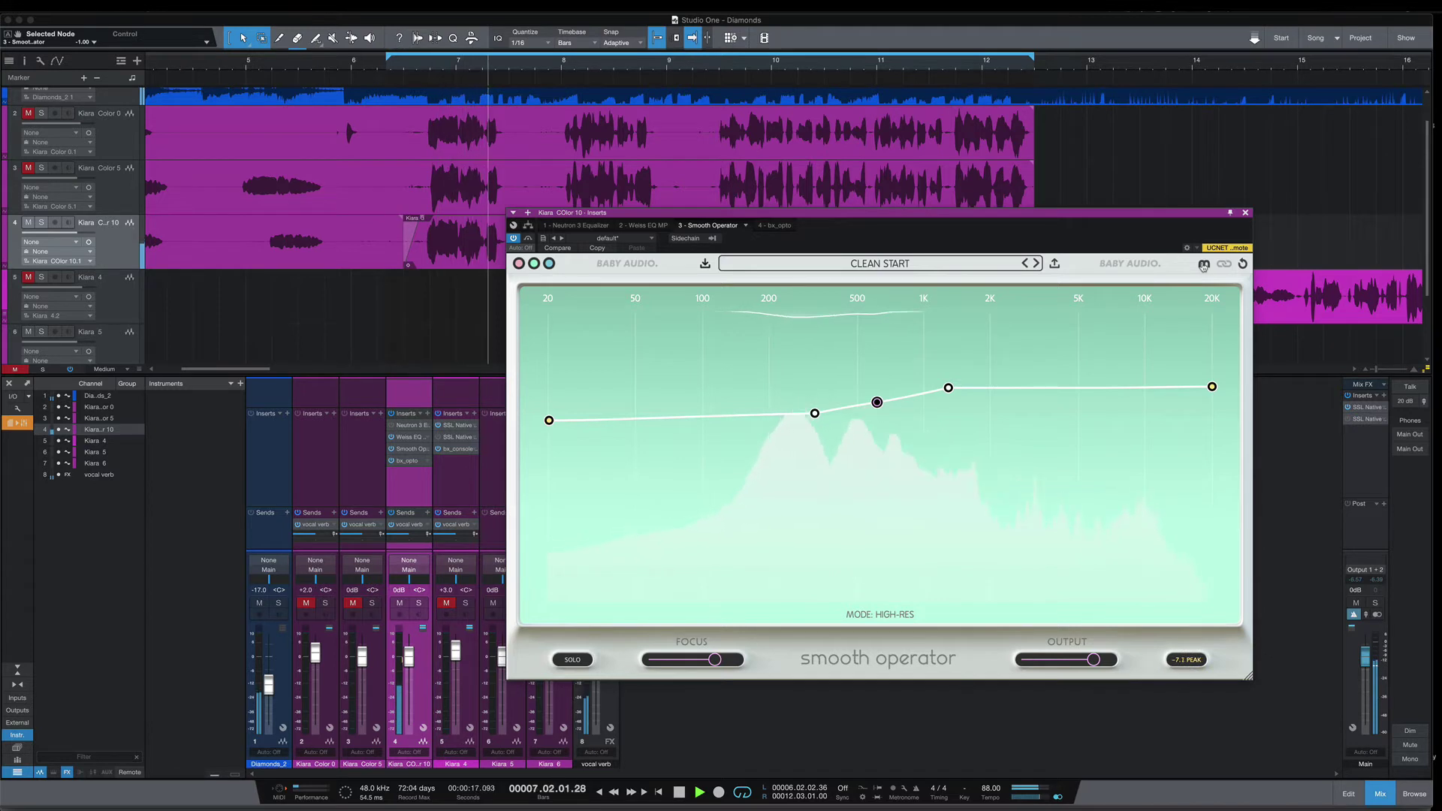
click(1204, 265)
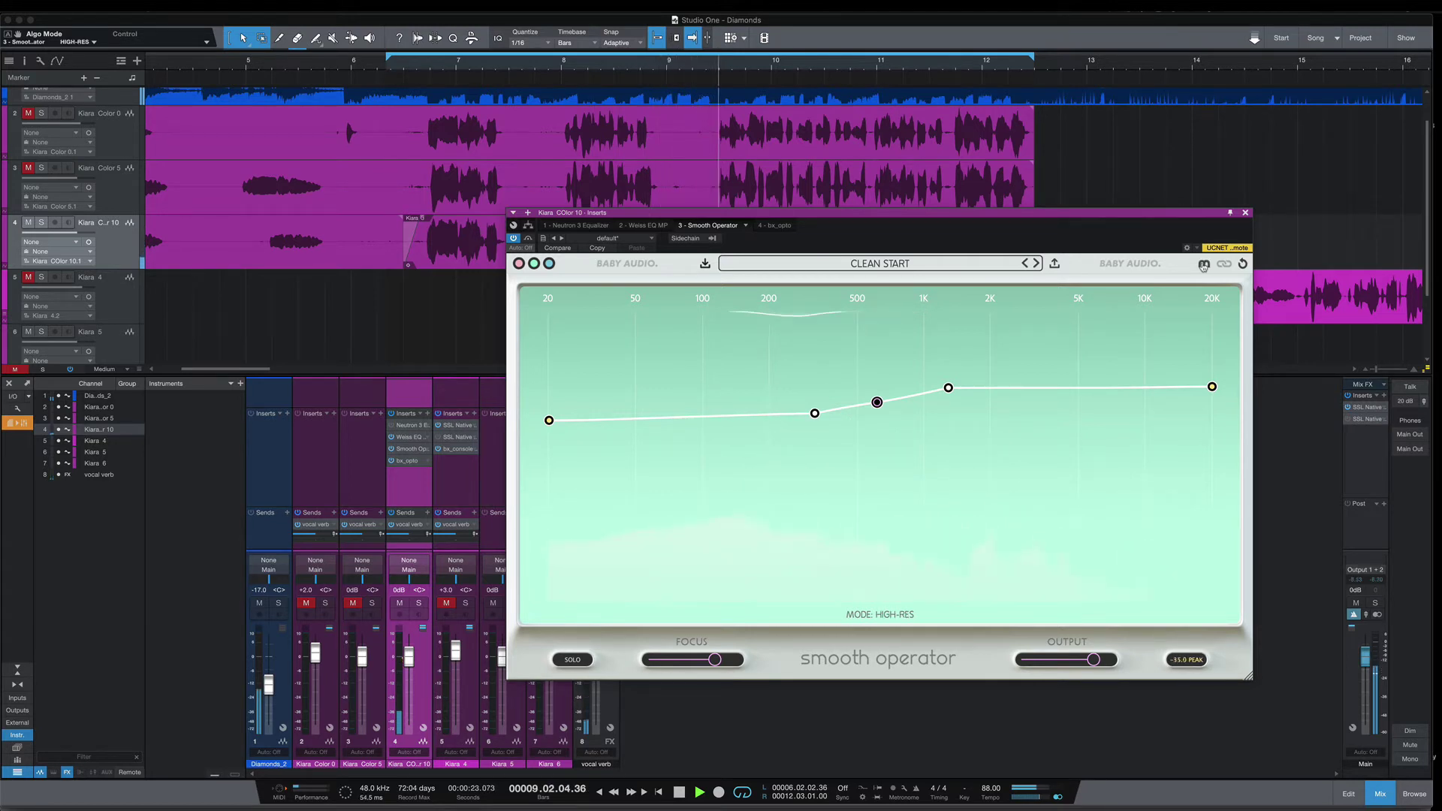
click(1203, 265)
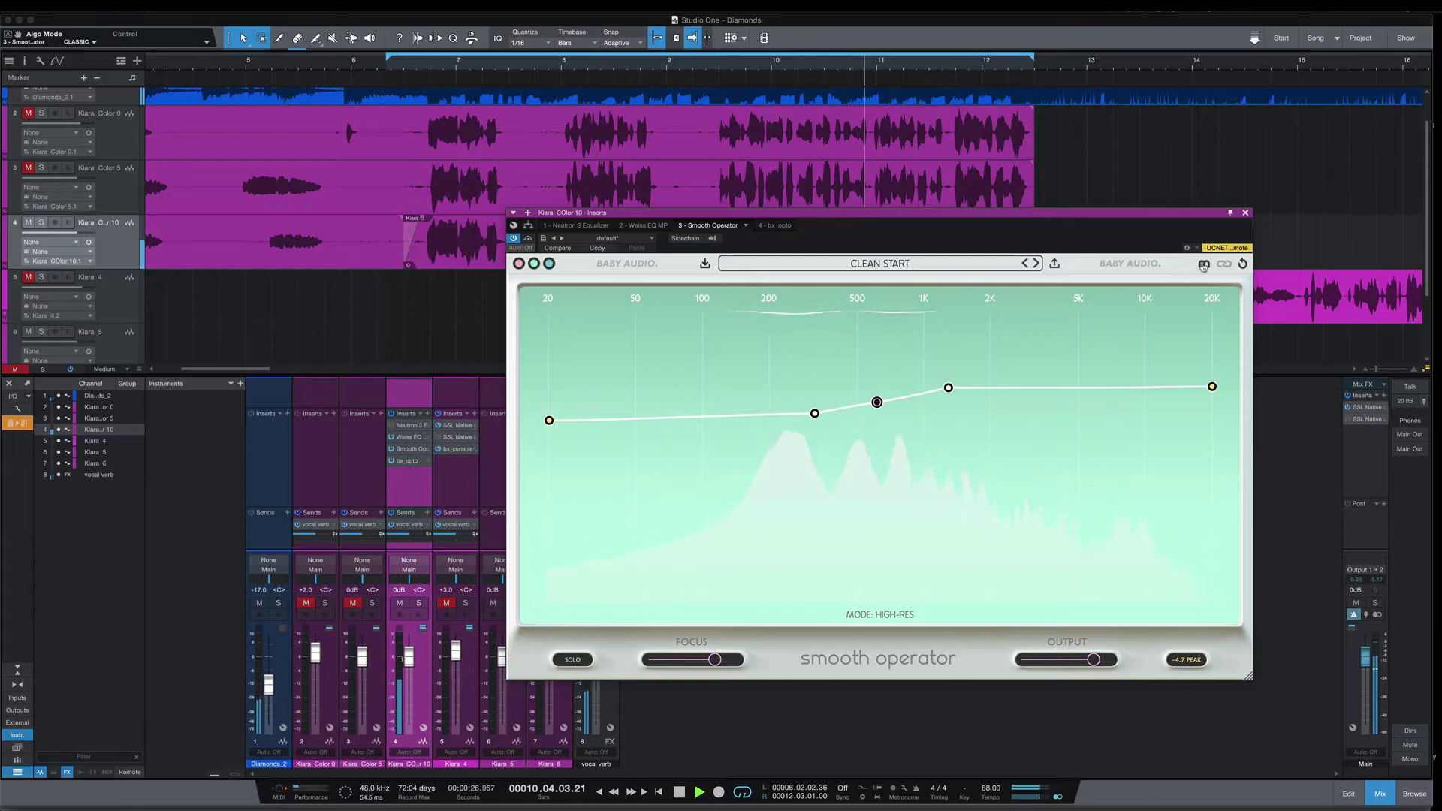
click(1203, 264)
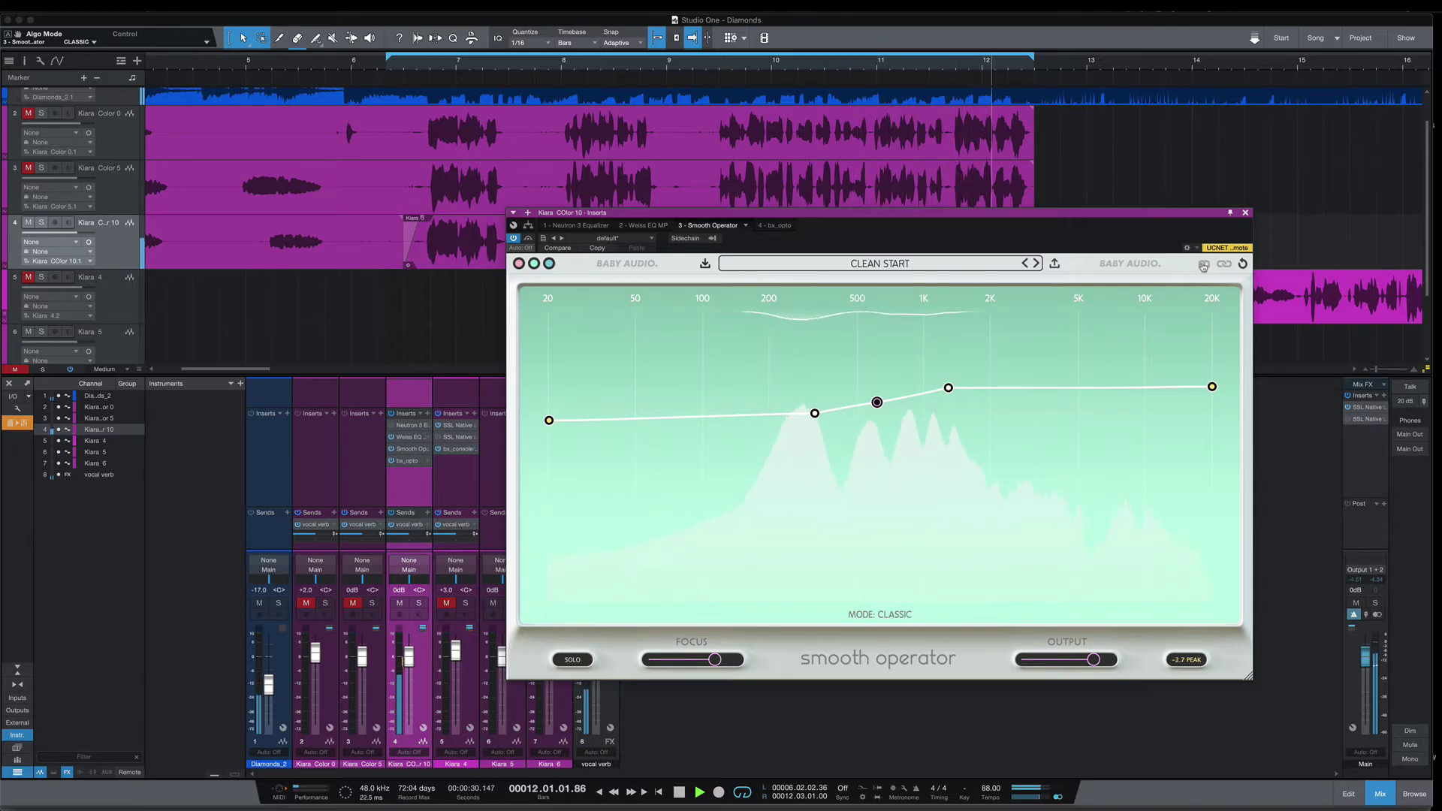
key(space)
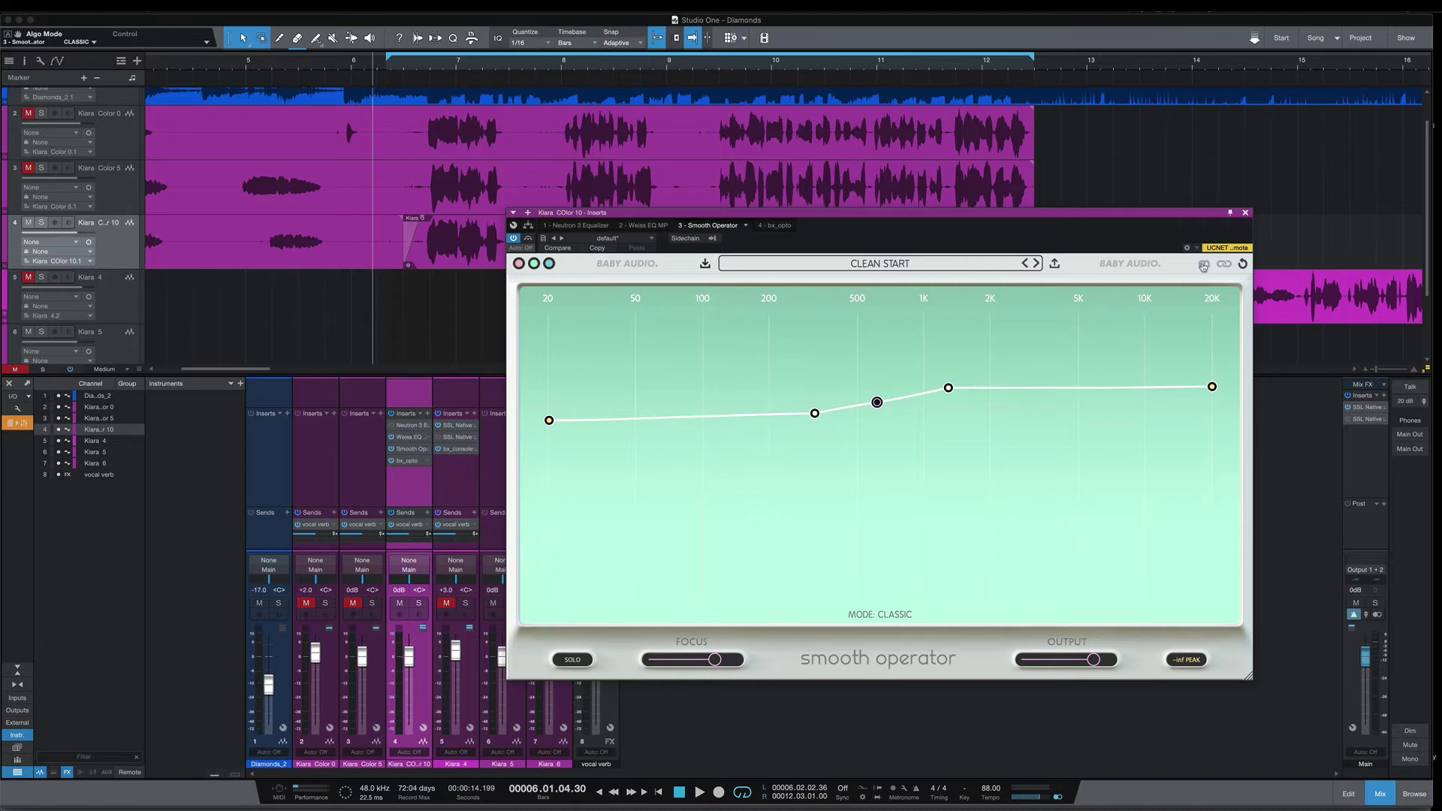
Select High-Res, then play the vocal while toggling the insert bypass on, off and on
click(1204, 265)
key(space)
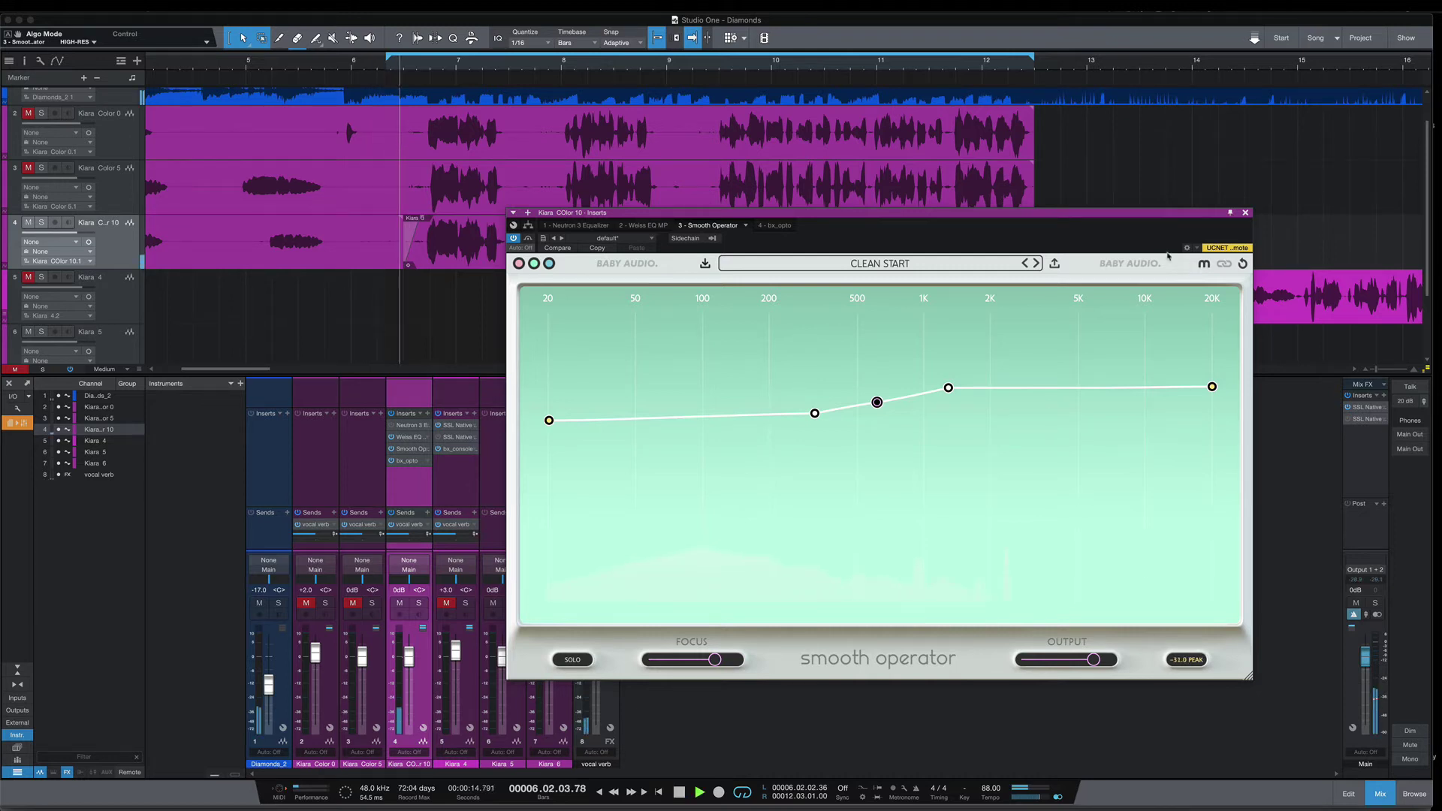
click(528, 239)
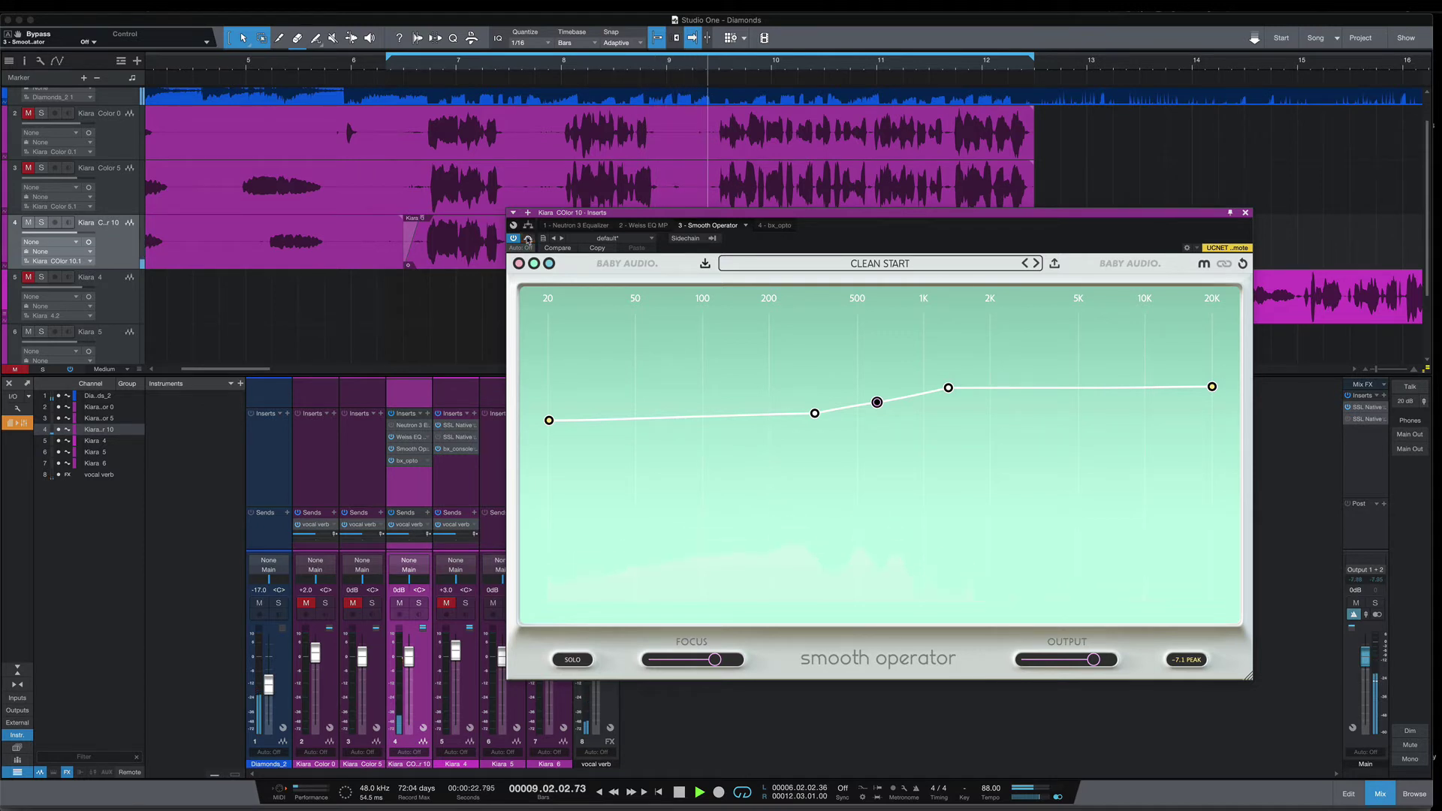
click(528, 238)
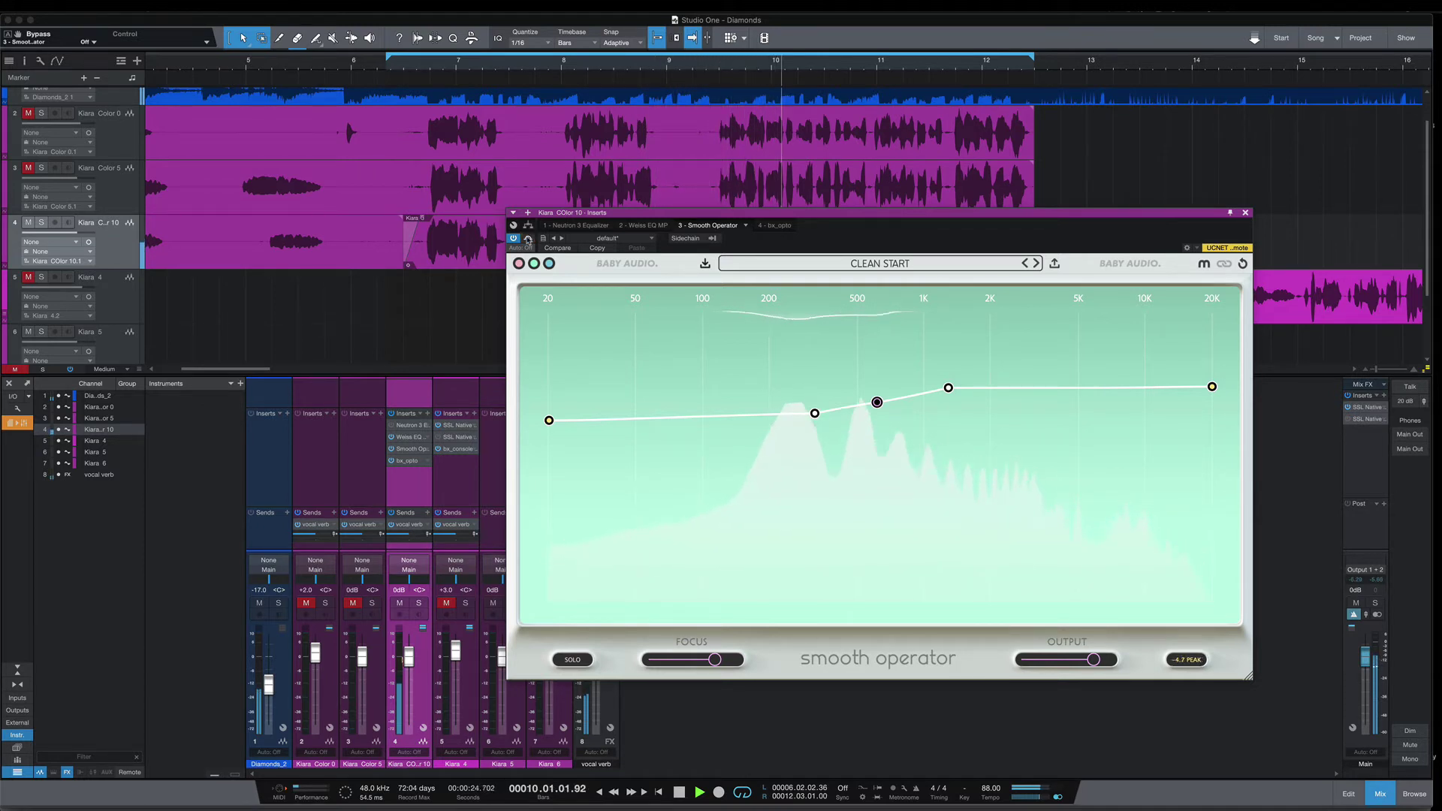
click(528, 239)
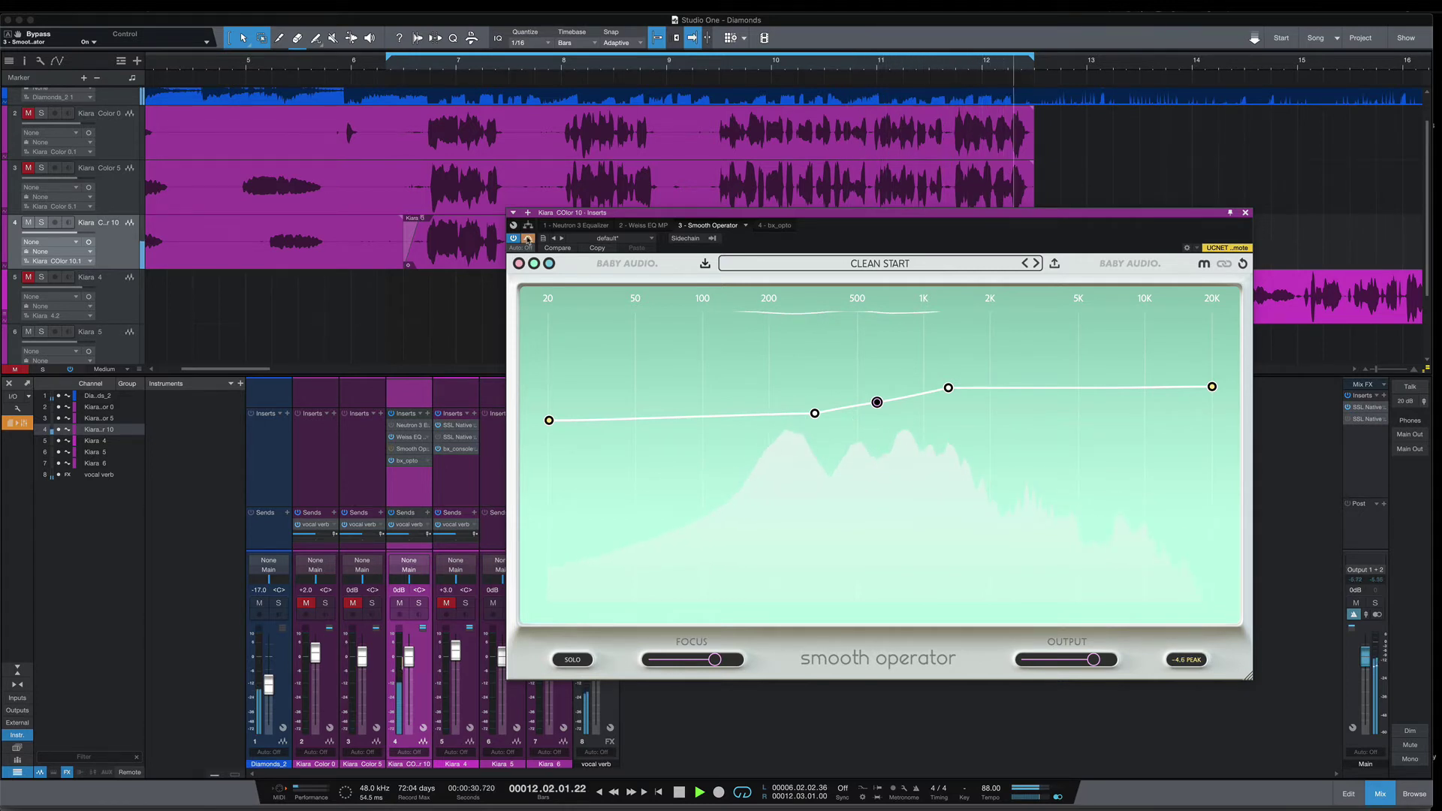
key(space)
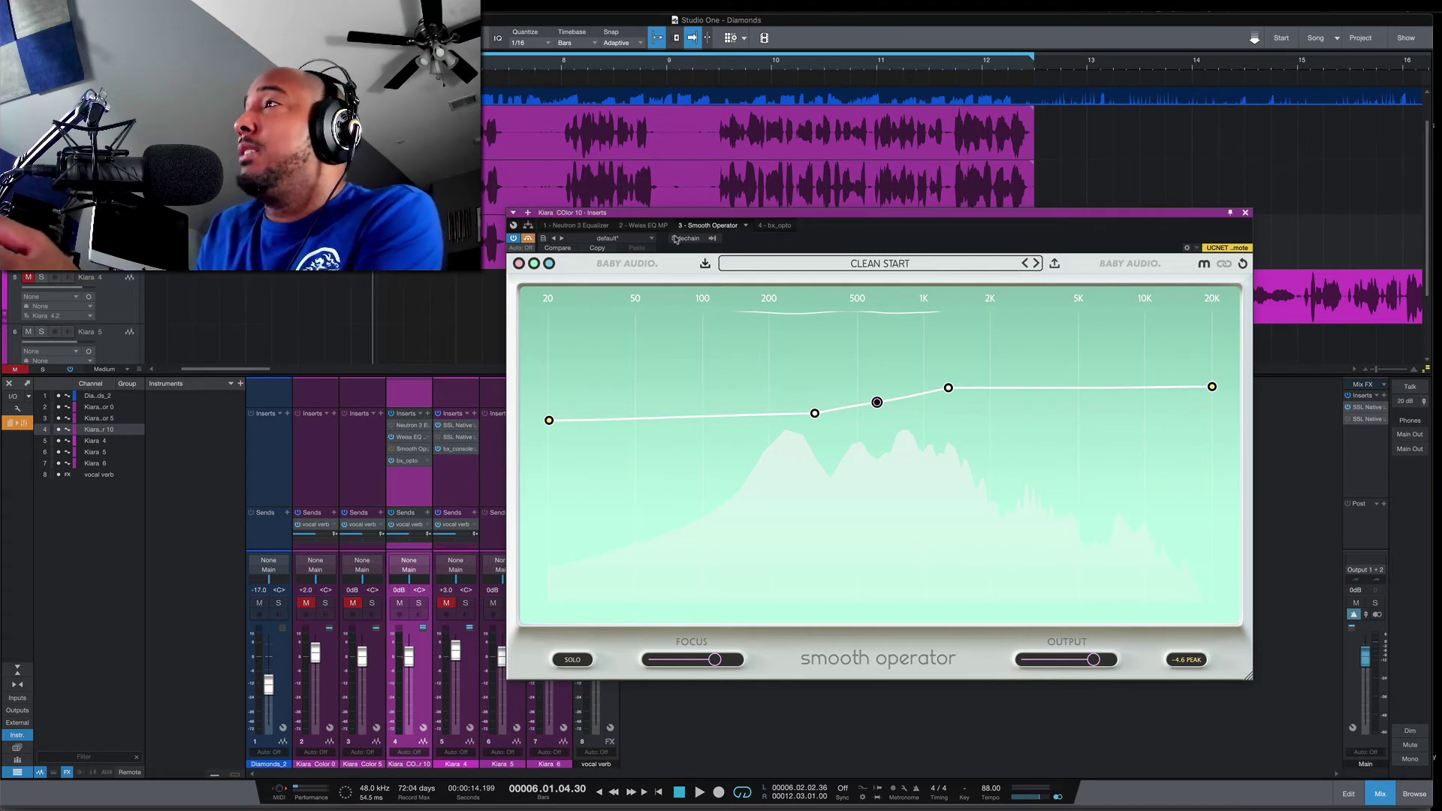
click(1204, 265)
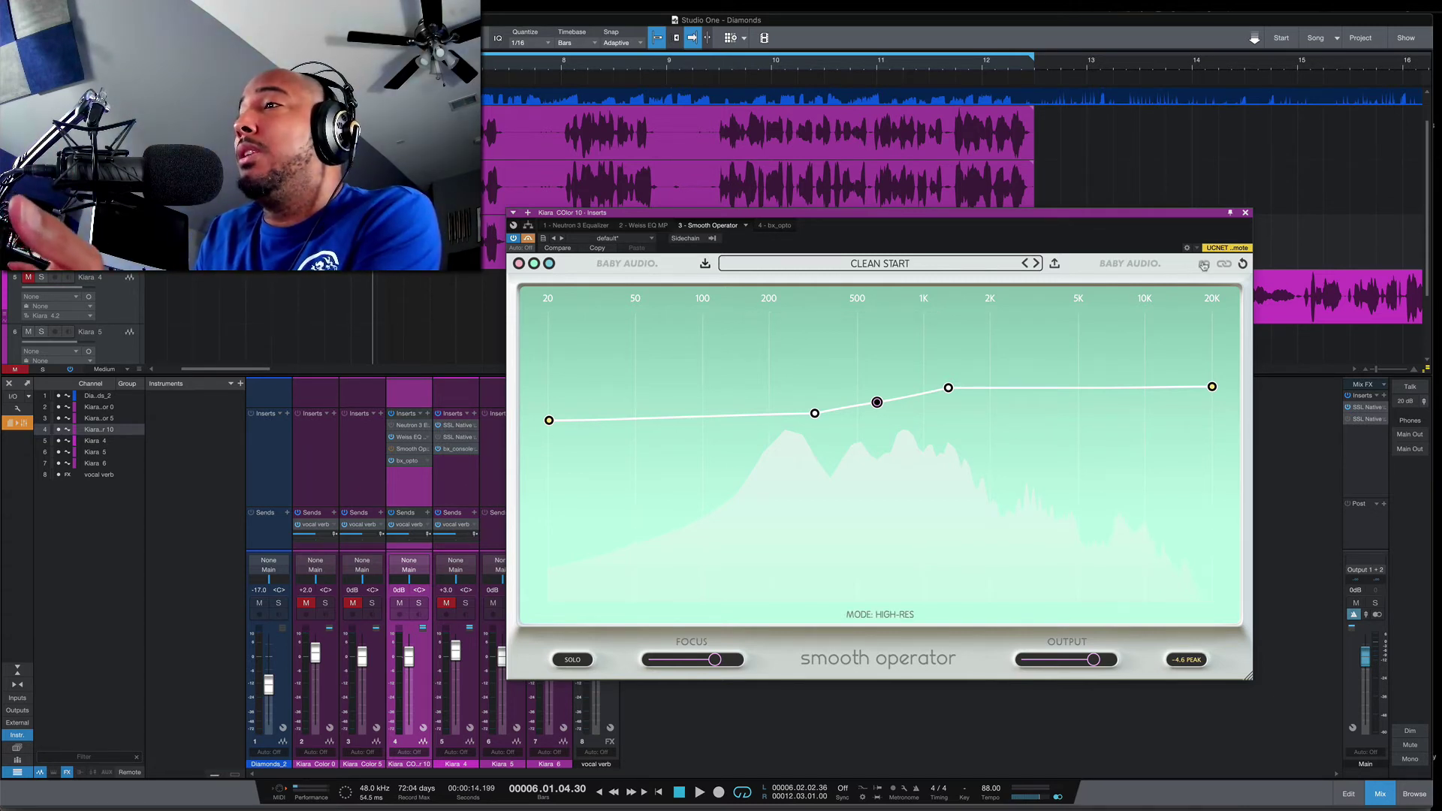
click(1205, 265)
click(1204, 264)
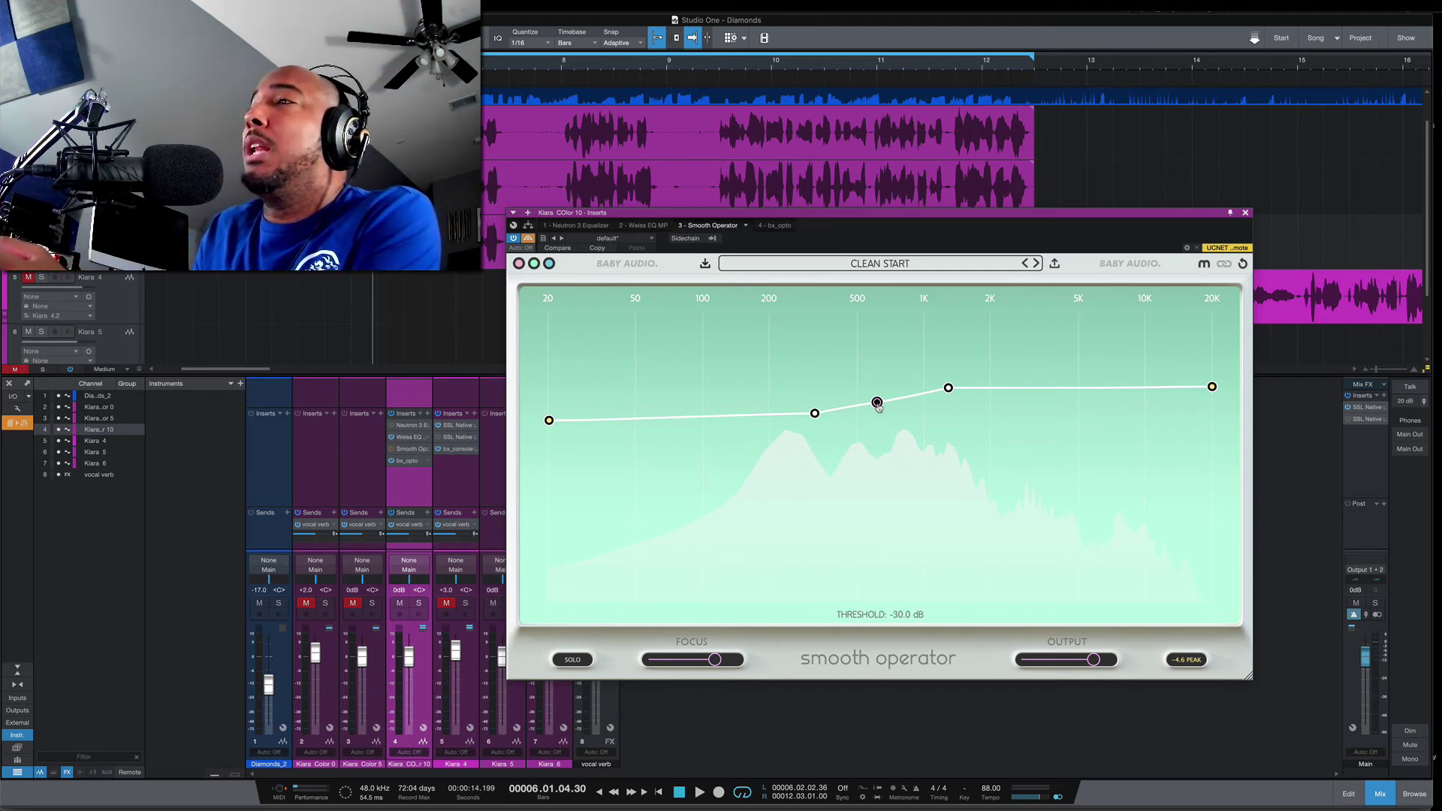
Drag the threshold node down to about -84.2 dB, then back up to -35.8 dB
drag(878, 404, 890, 536)
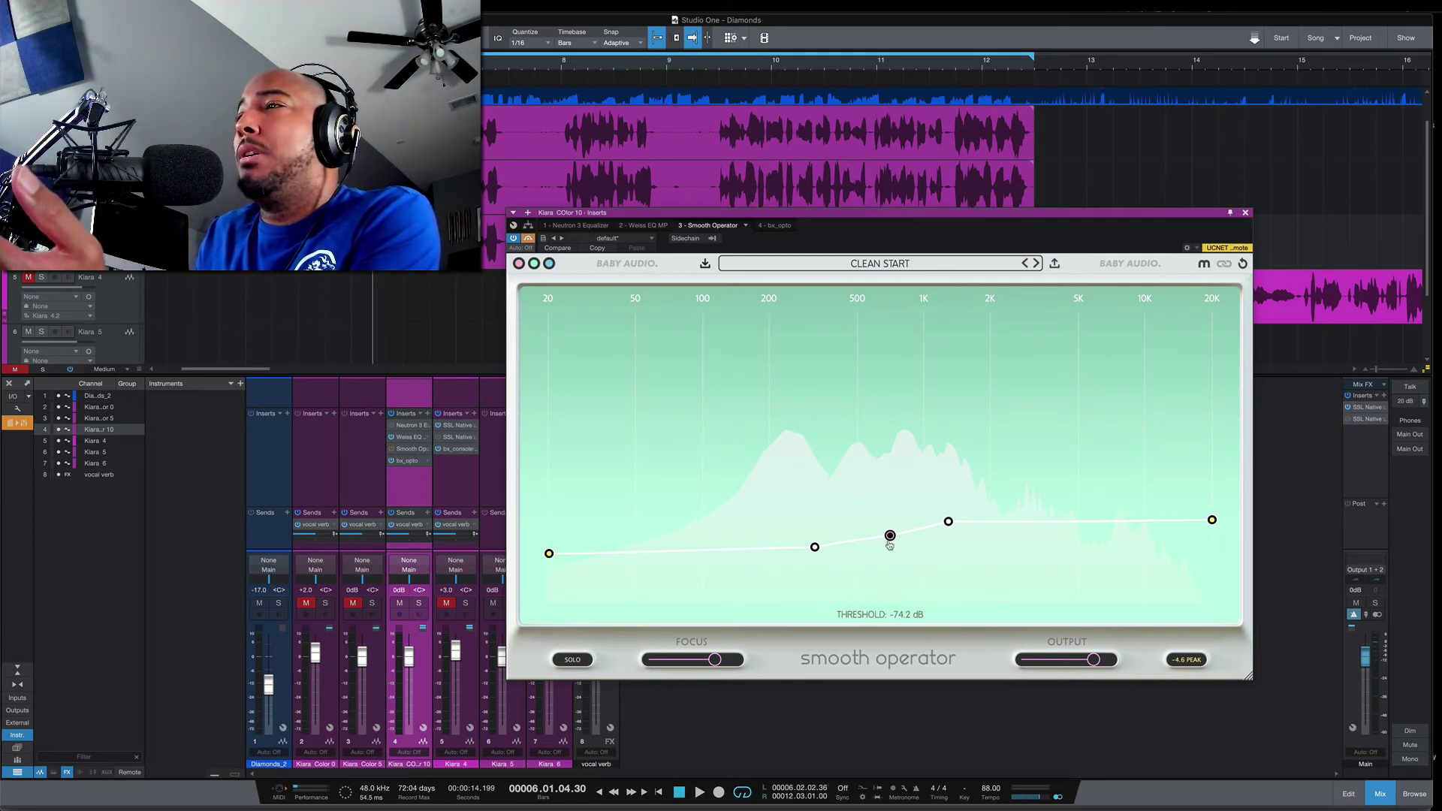
drag(890, 538, 888, 567)
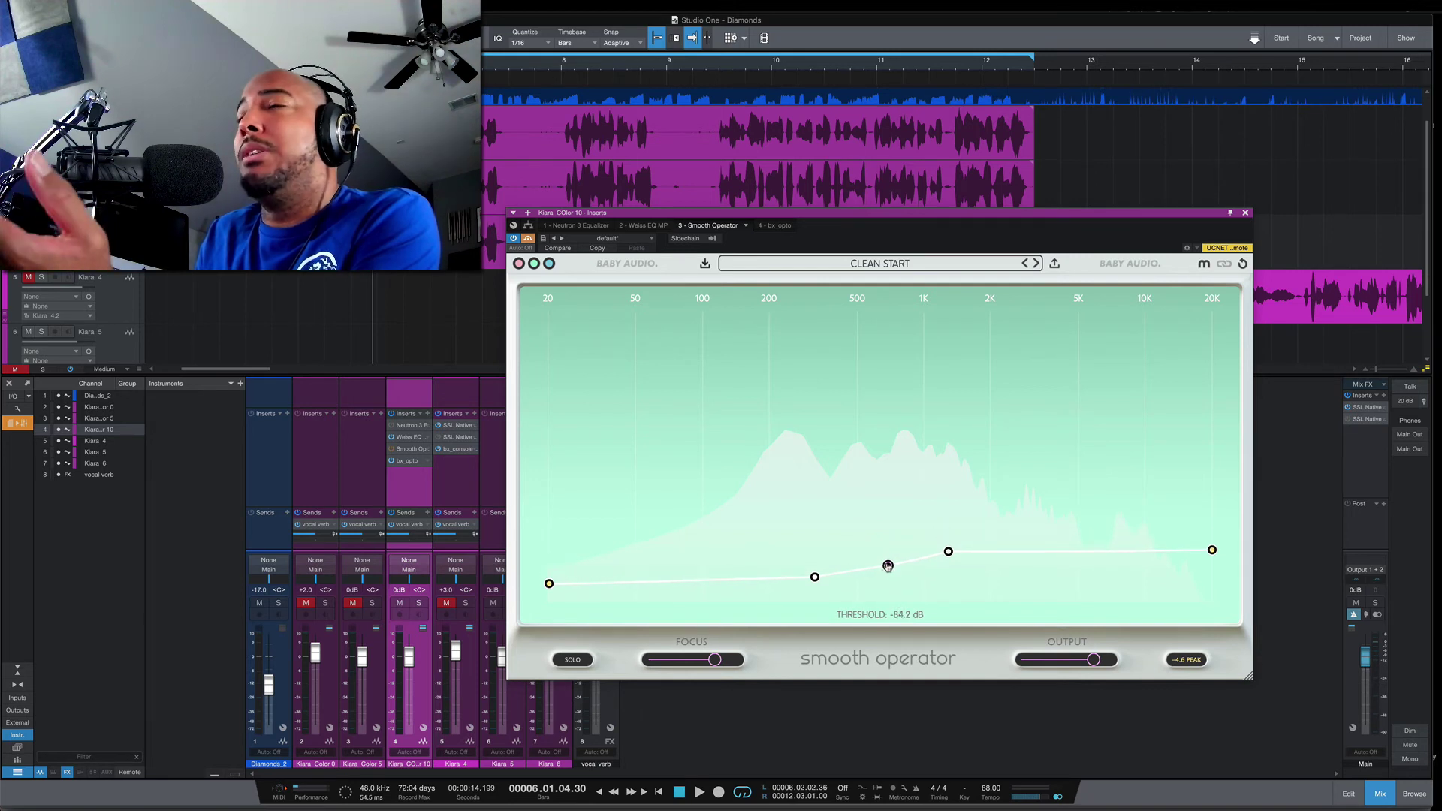
drag(888, 566, 884, 420)
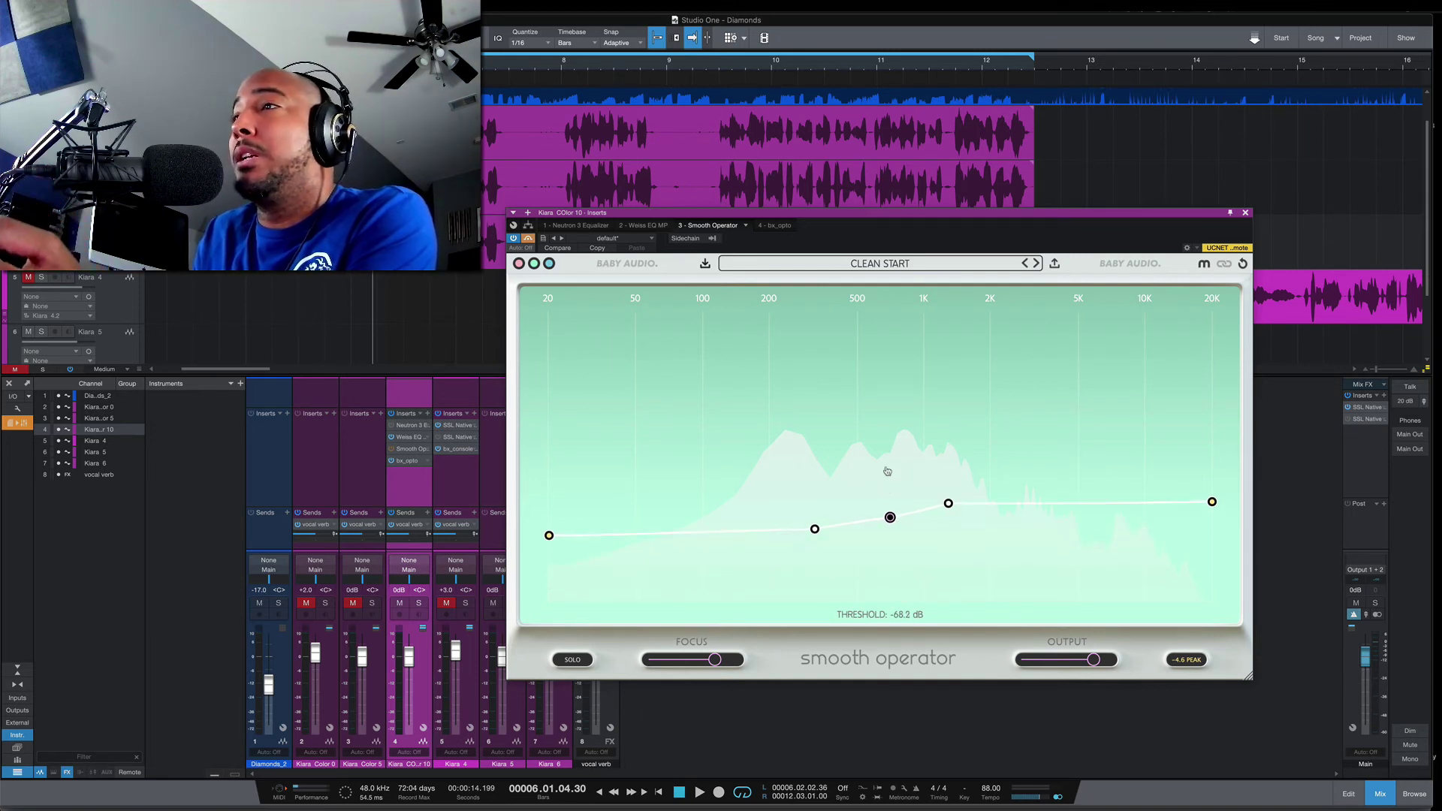